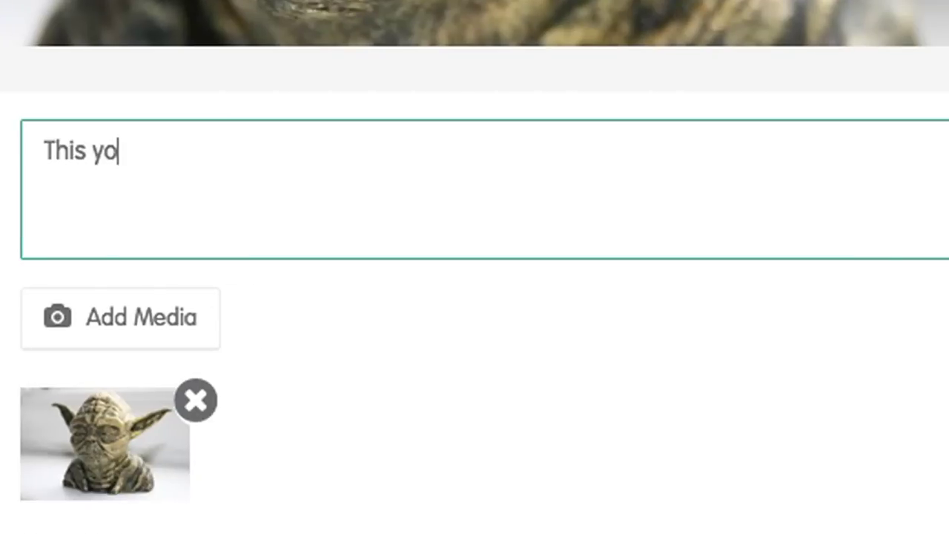
# Step: Post the comment 'yoda bust i downloaded looks awesome! cant wait to' and send a chat greeting to a contact
pyautogui.write('t i down')
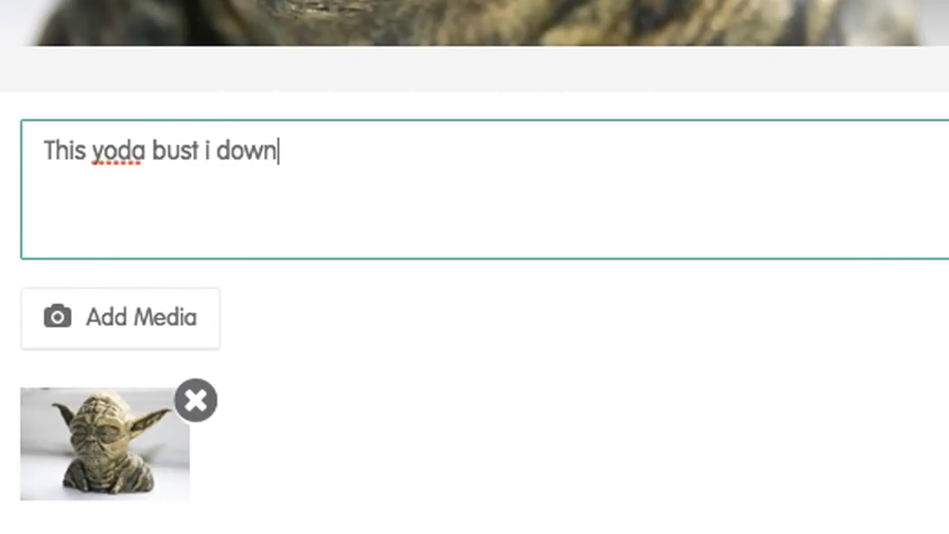
pyautogui.write('loaded looks awesome!  ca')
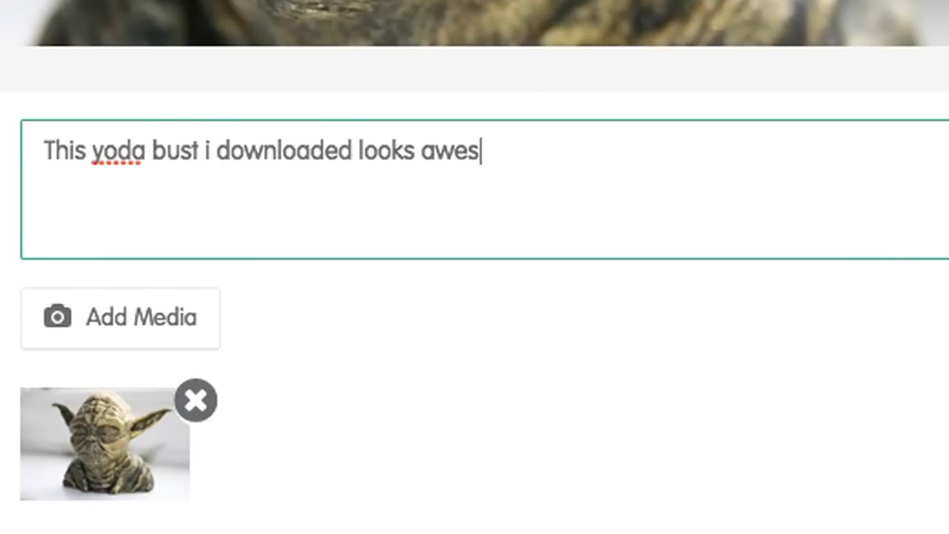
pyautogui.write('nt')
pyautogui.write('wait to')
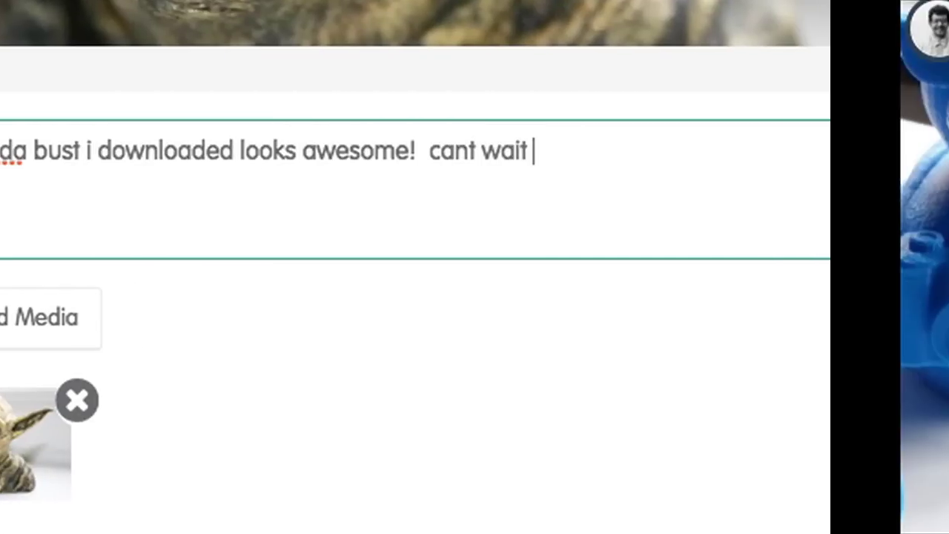
pyautogui.write('Hey')
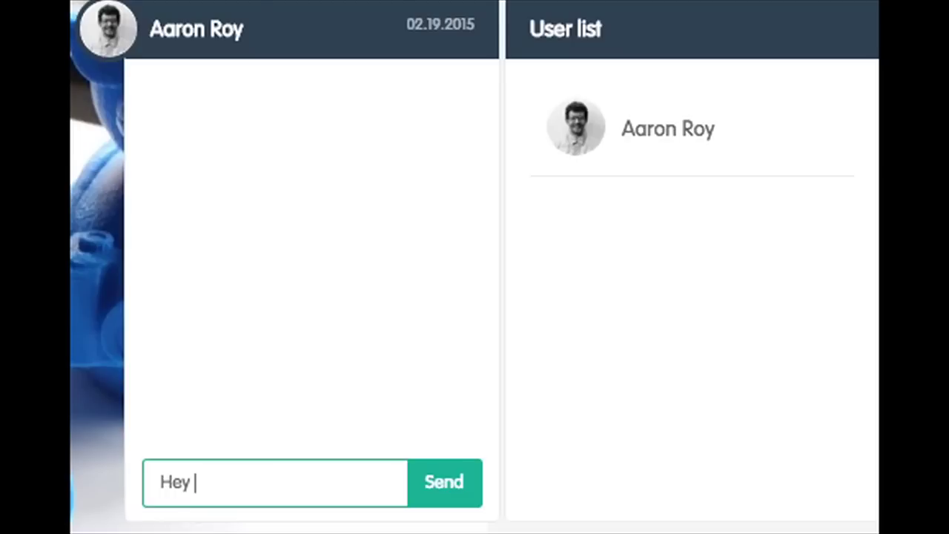
pyautogui.write('Aaron')
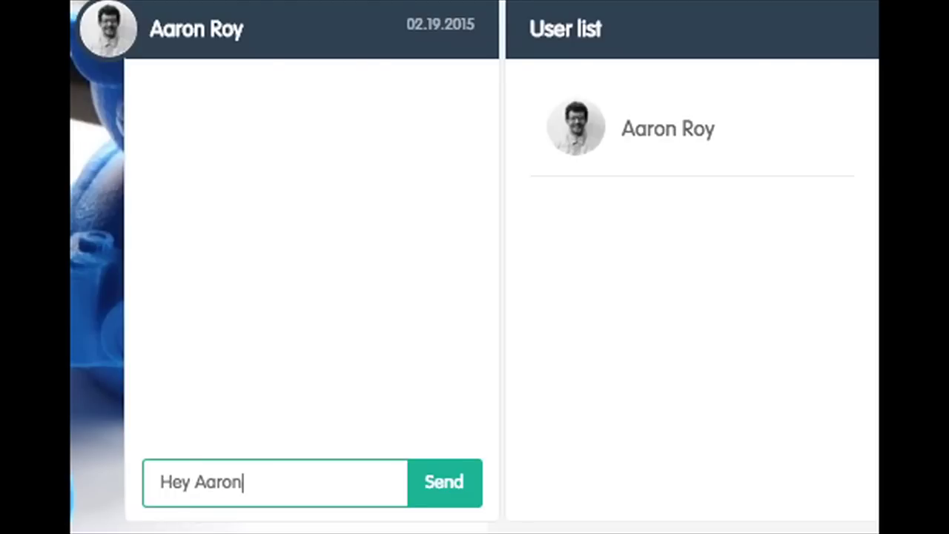
pyautogui.write('!')
pyautogui.press('Return')
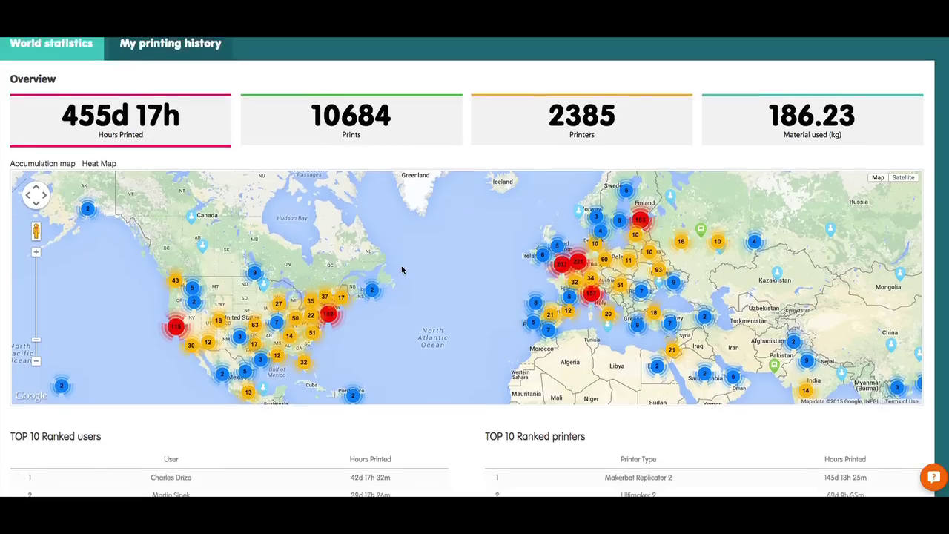
# Step: Scroll the World statistics page down to the Top 10 users and printers tables and the printer model pie chart
pyautogui.scroll(-1, 402, 269)
pyautogui.scroll(-3, 401, 269)
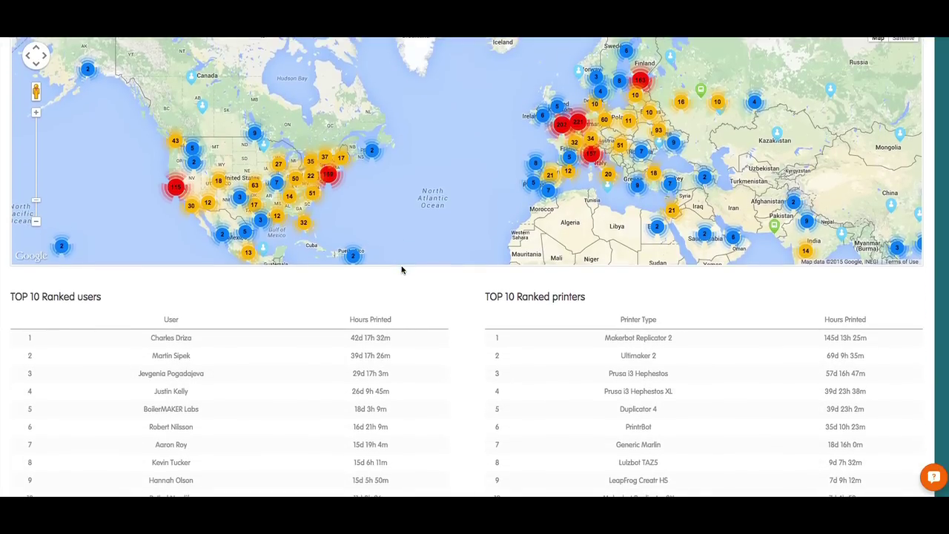
pyautogui.scroll(-3, 401, 269)
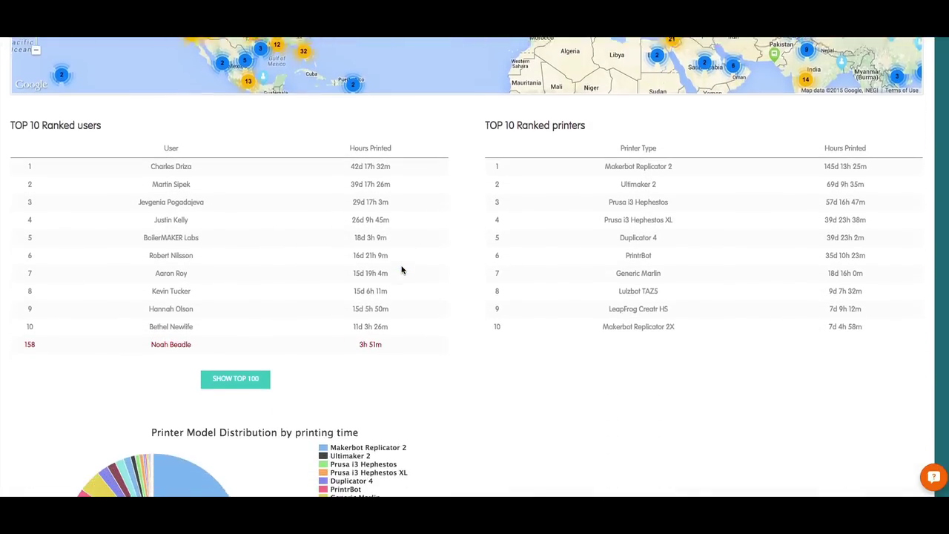
pyautogui.scroll(-1, 401, 270)
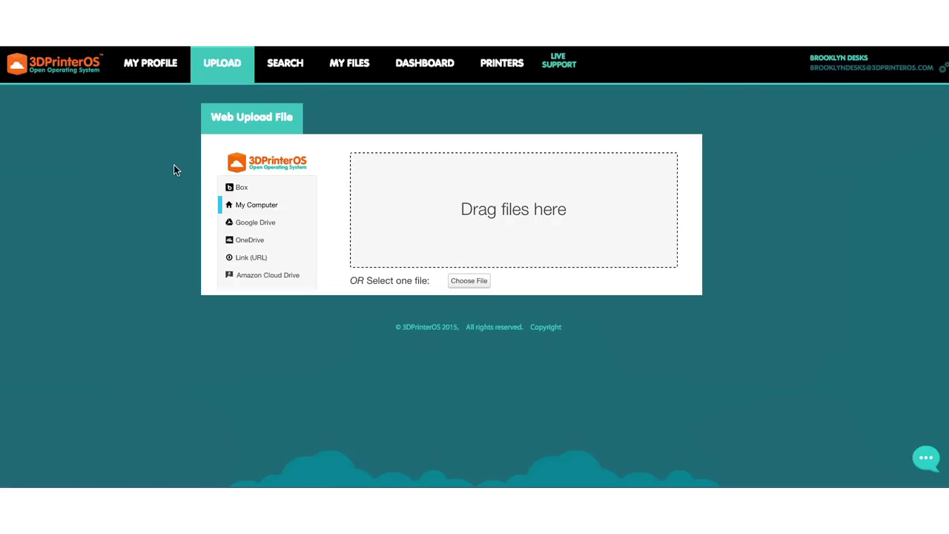
# Step: From the Printers page's Install dialog, download the latest client software for MacOS
pyautogui.click(491, 67)
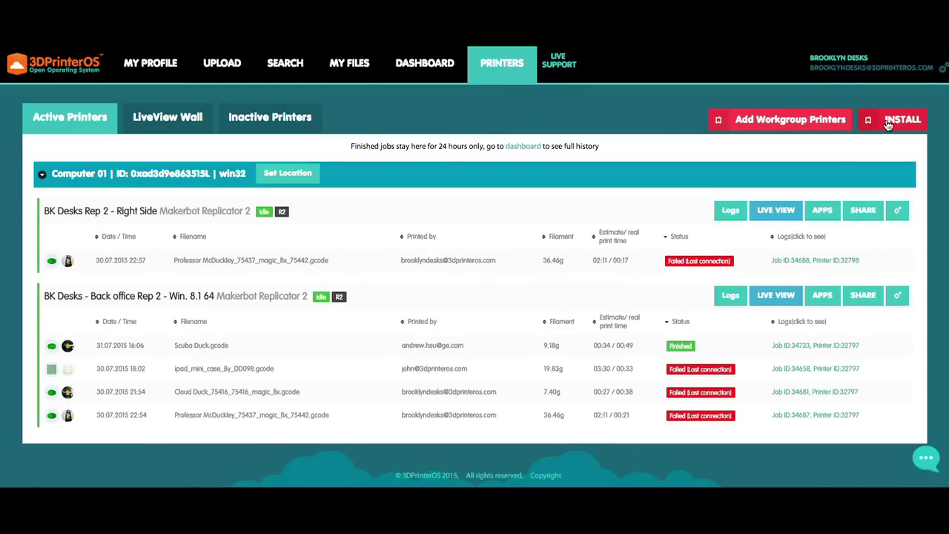
pyautogui.click(888, 124)
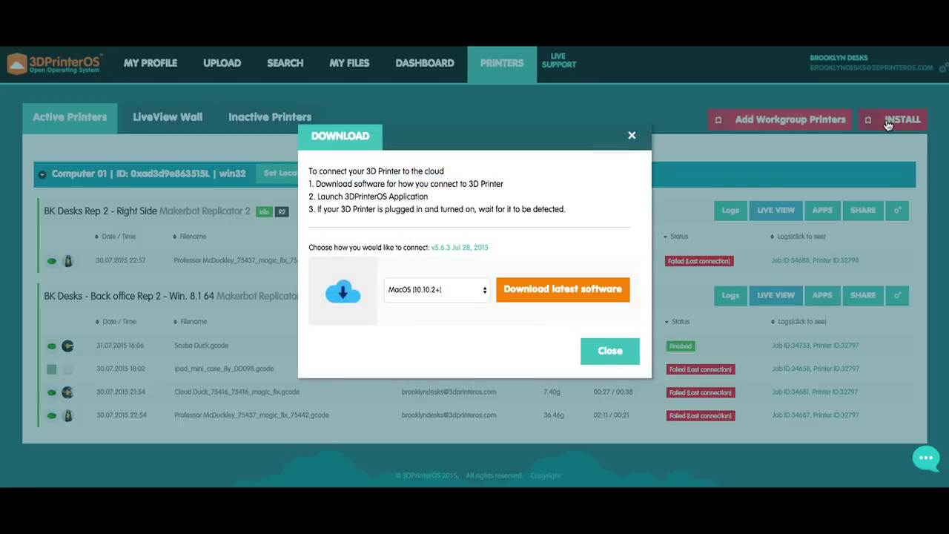
pyautogui.click(483, 289)
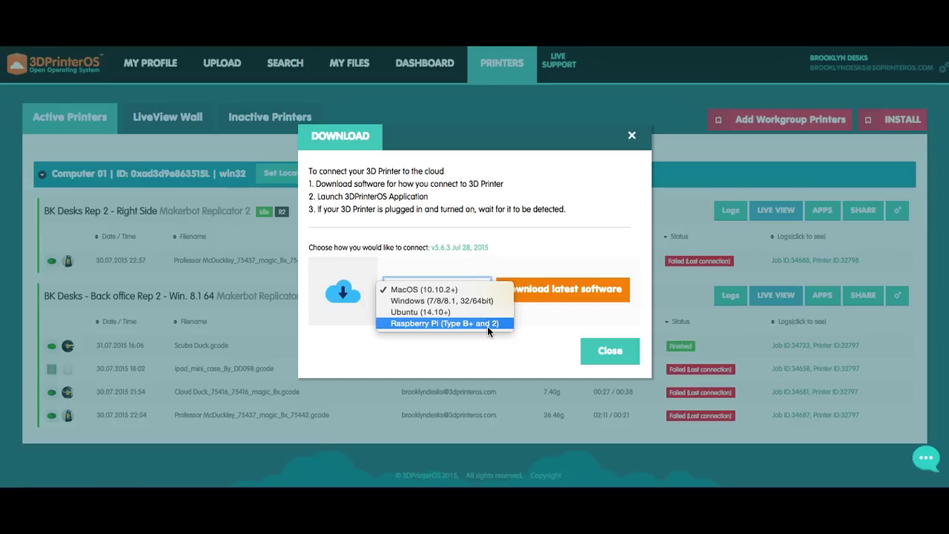
pyautogui.click(458, 290)
pyautogui.click(529, 299)
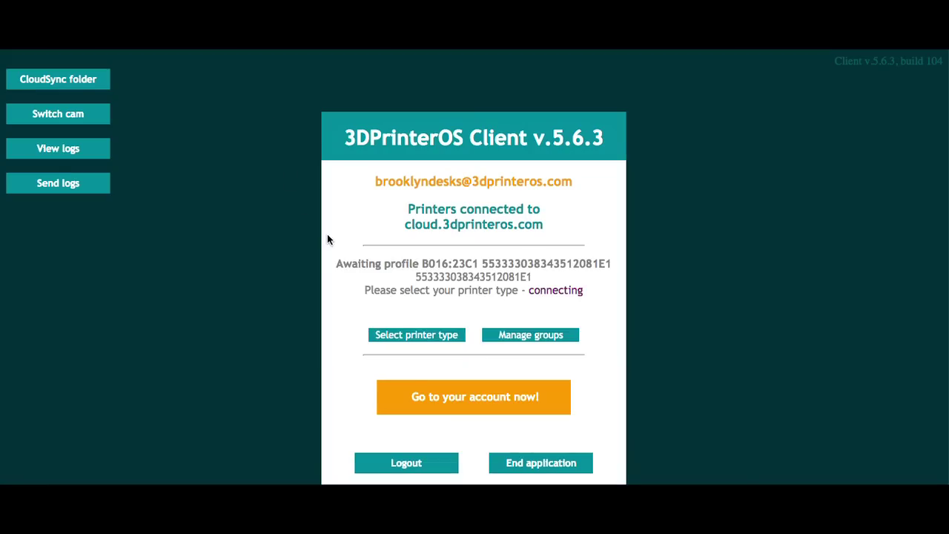
# Step: Set the waiting printer's type to Makerbot Replicator 2 in the client
pyautogui.click(407, 340)
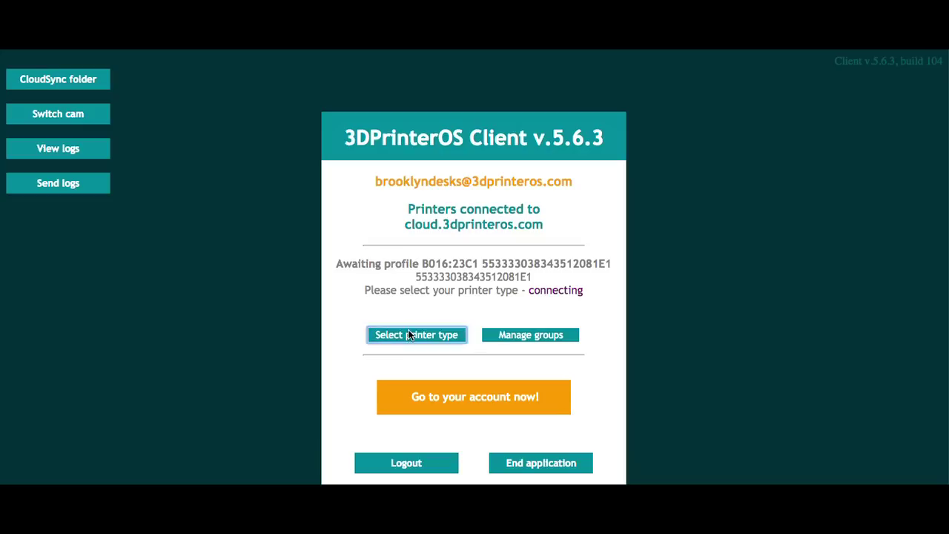
pyautogui.click(407, 340)
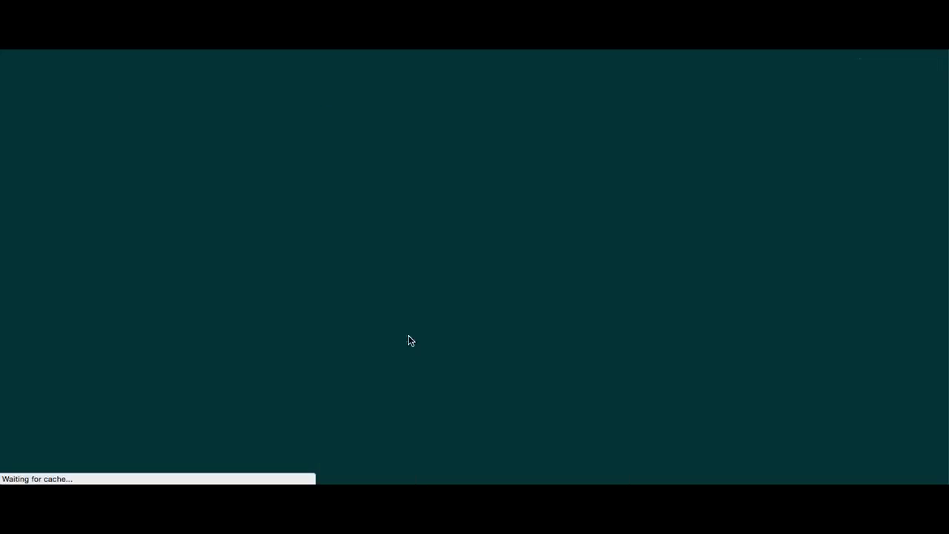
pyautogui.click(521, 258)
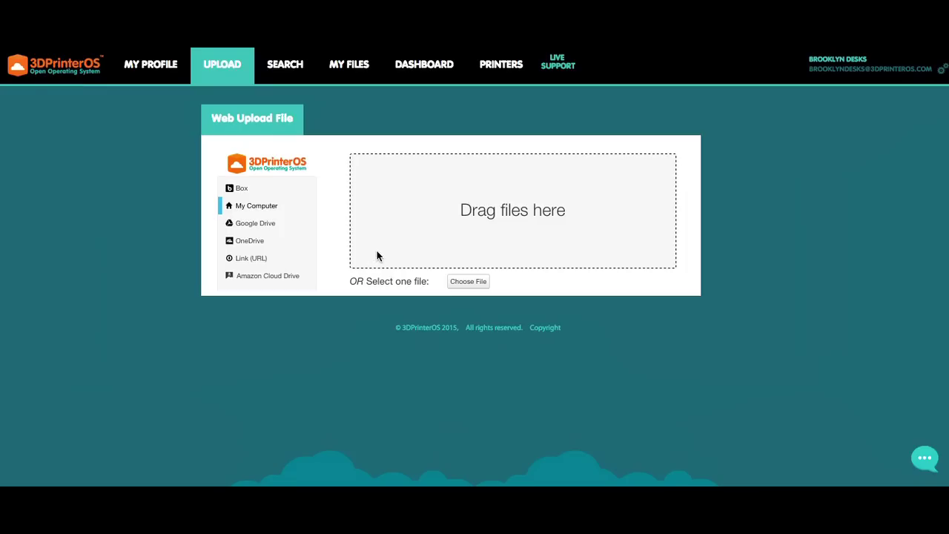
# Step: Upload Professor McDuckley.stl from the Desktop, save it, and go to My Files
pyautogui.click(466, 281)
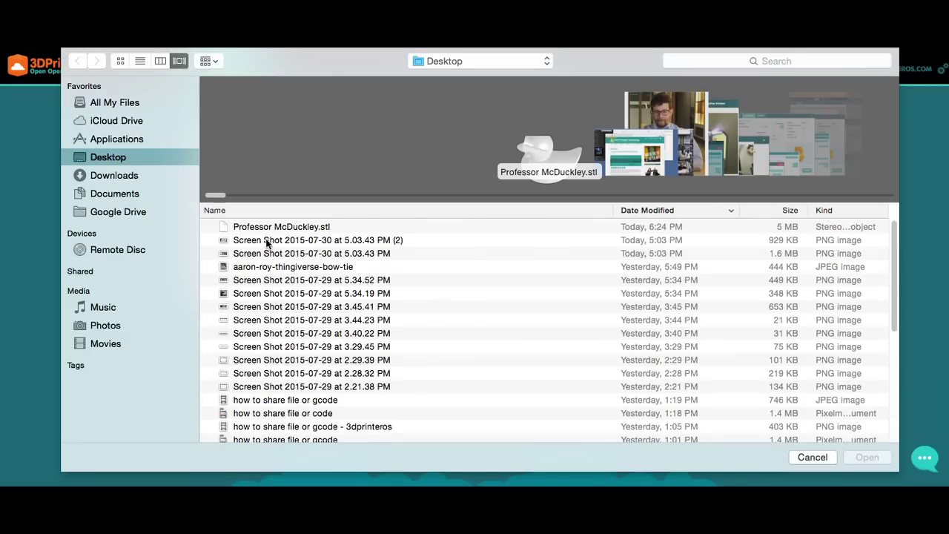
pyautogui.doubleClick(263, 228)
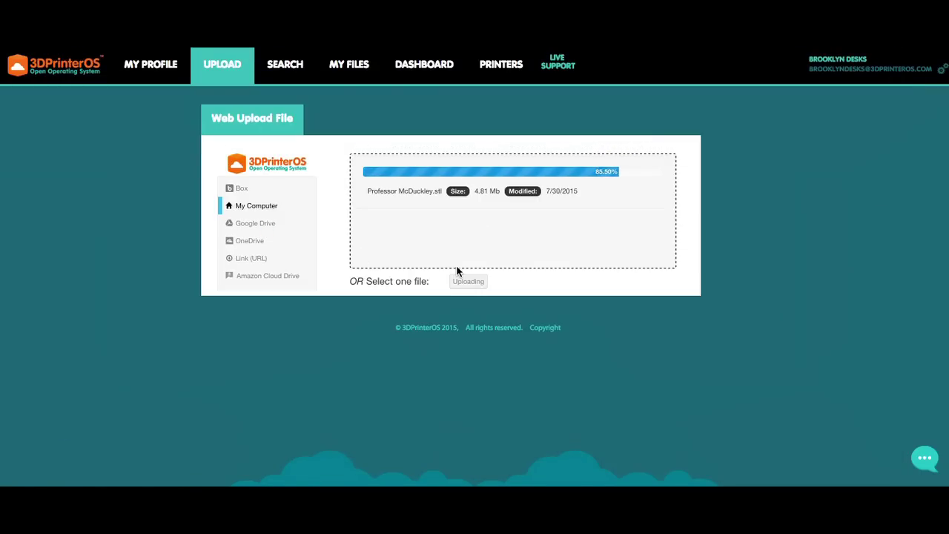
pyautogui.click(450, 408)
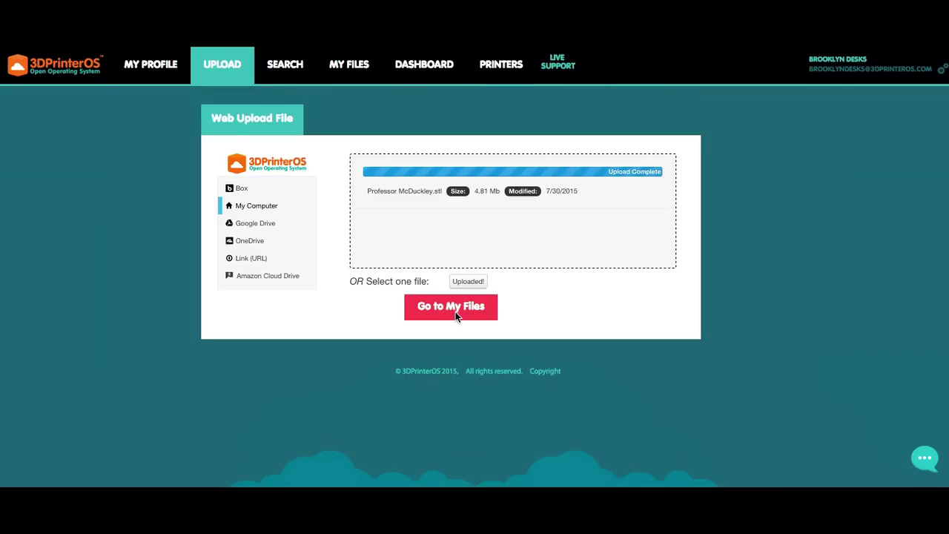
pyautogui.click(454, 312)
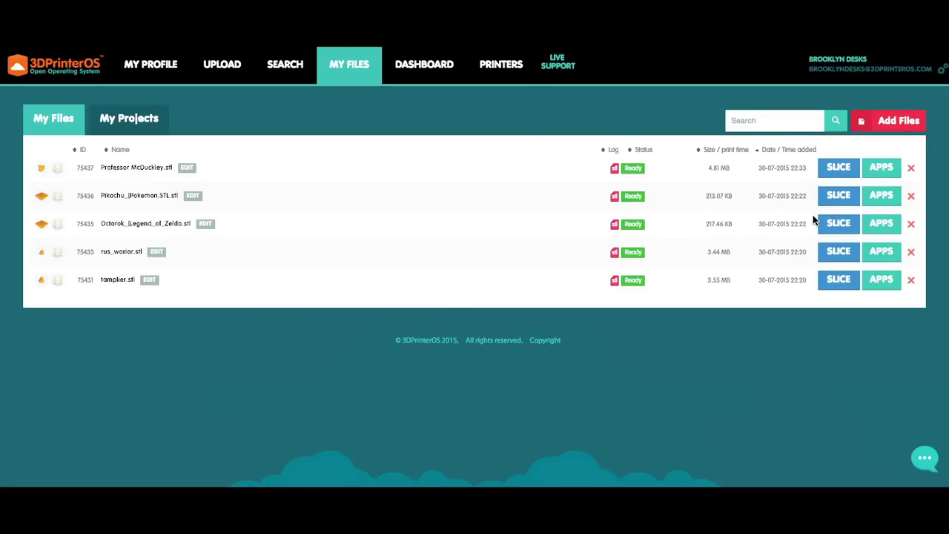
# Step: Launch the Magic fix app from Professor McDuckley.stl's Applications panel
pyautogui.click(881, 169)
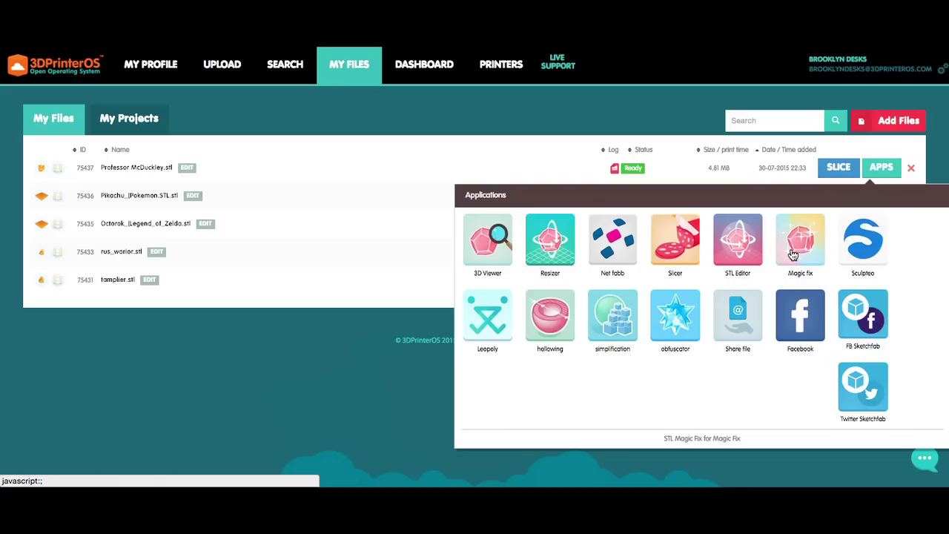
pyautogui.click(792, 255)
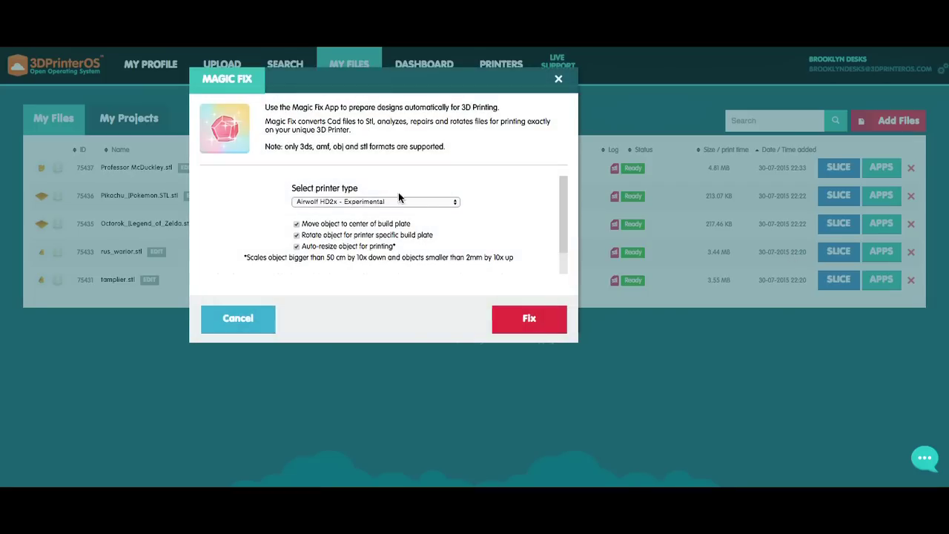
# Step: Run Magic Fix for a Makerbot Replicator 2, close the results, and open the fixed file's apps
pyautogui.click(372, 200)
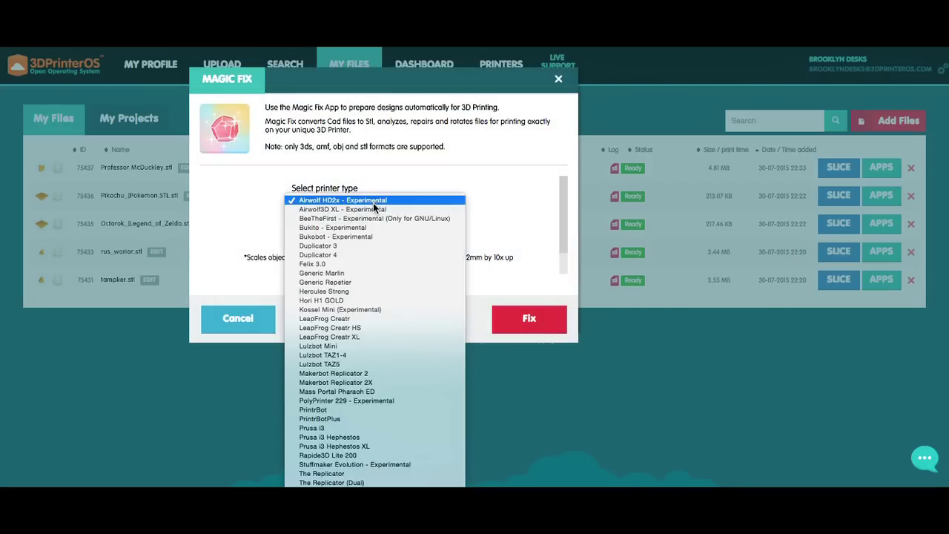
pyautogui.click(356, 376)
pyautogui.click(528, 319)
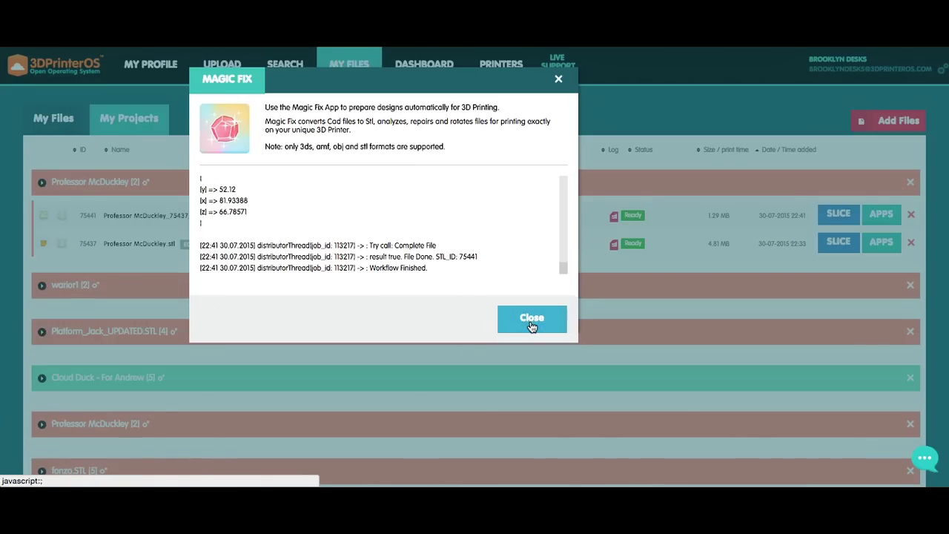
pyautogui.click(531, 319)
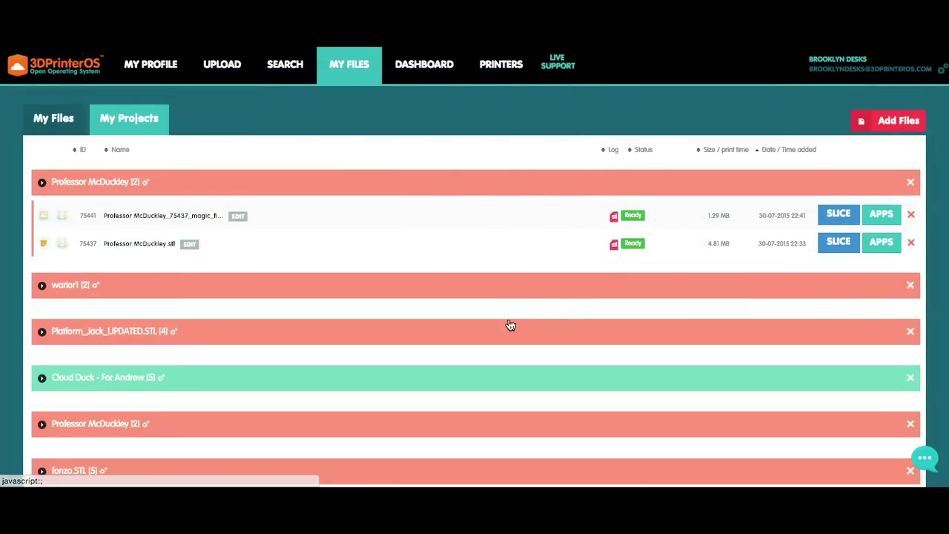
pyautogui.click(877, 216)
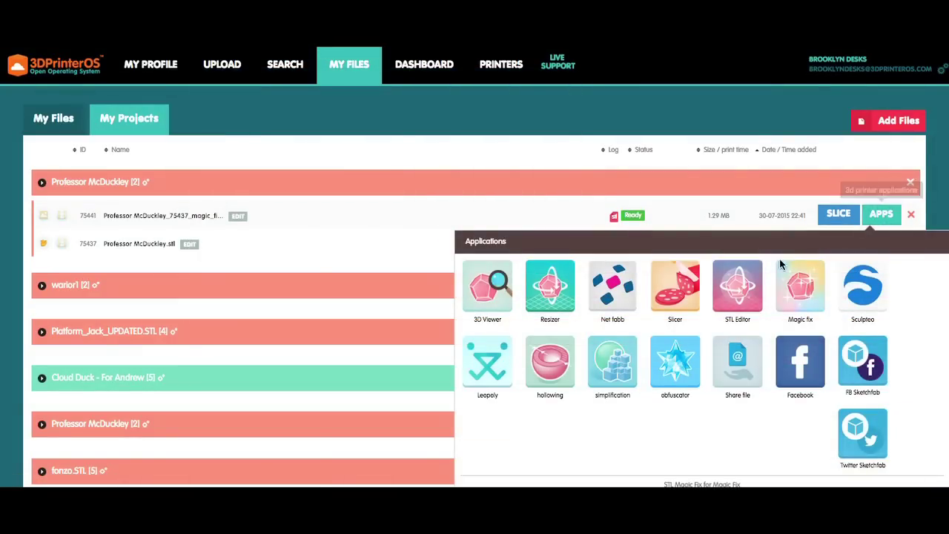
# Step: Open the fixed duck in the STL Editor and set the printer to Makerbot Replicator 2
pyautogui.click(738, 292)
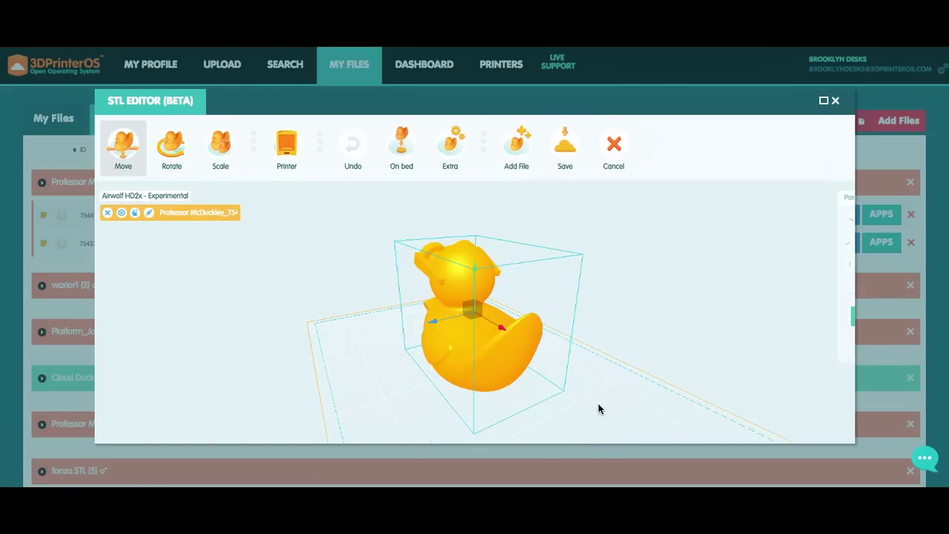
pyautogui.moveTo(607, 423); pyautogui.dragTo(551, 403)
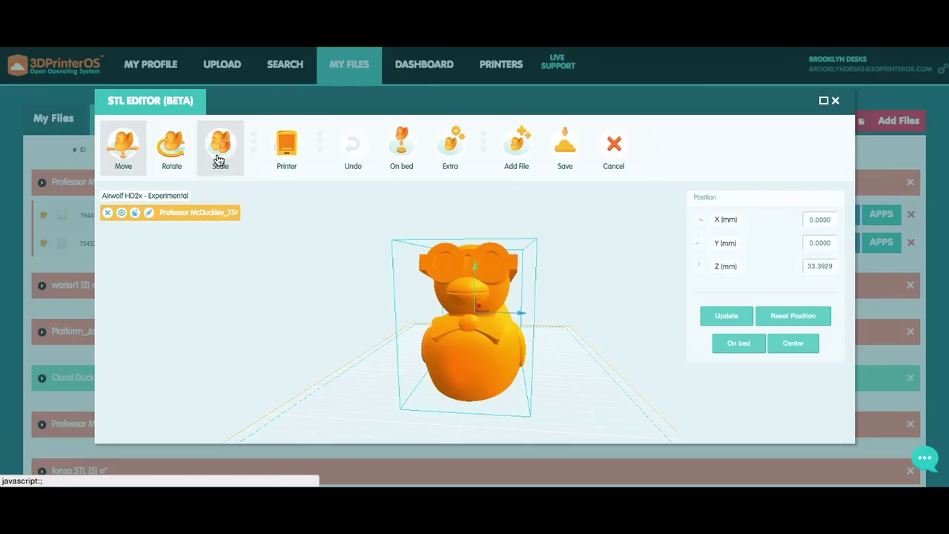
pyautogui.click(290, 155)
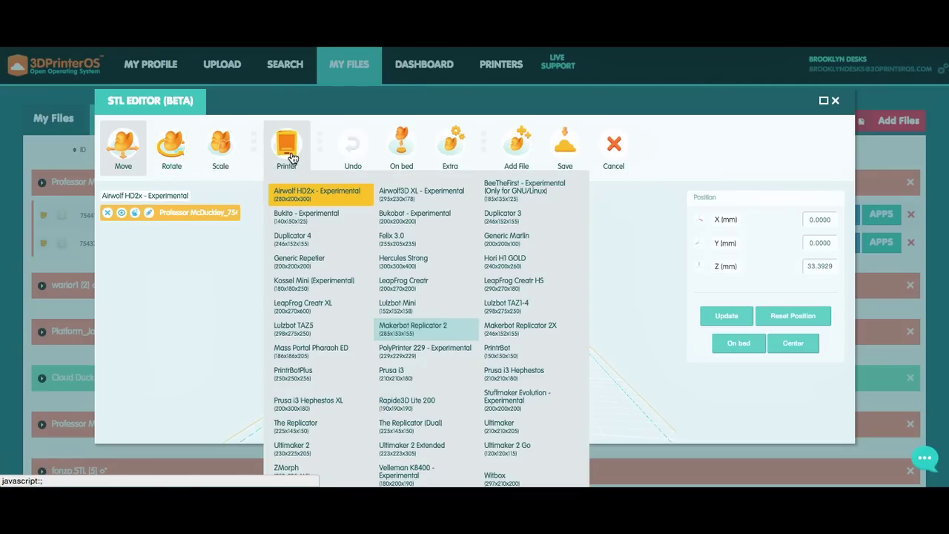
pyautogui.click(447, 334)
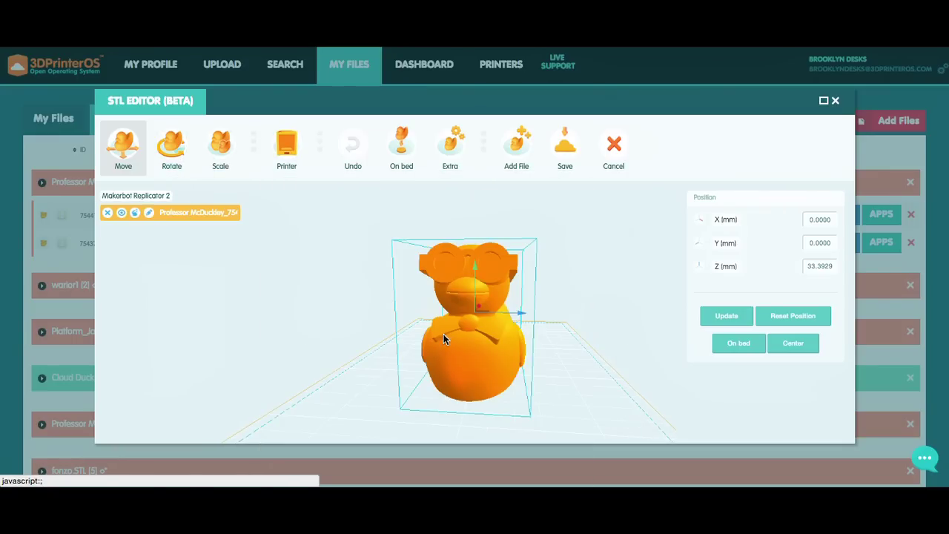
# Step: Raise the duck along Z, place it back on the bed, and save it as a new file
pyautogui.moveTo(363, 426); pyautogui.dragTo(276, 409)
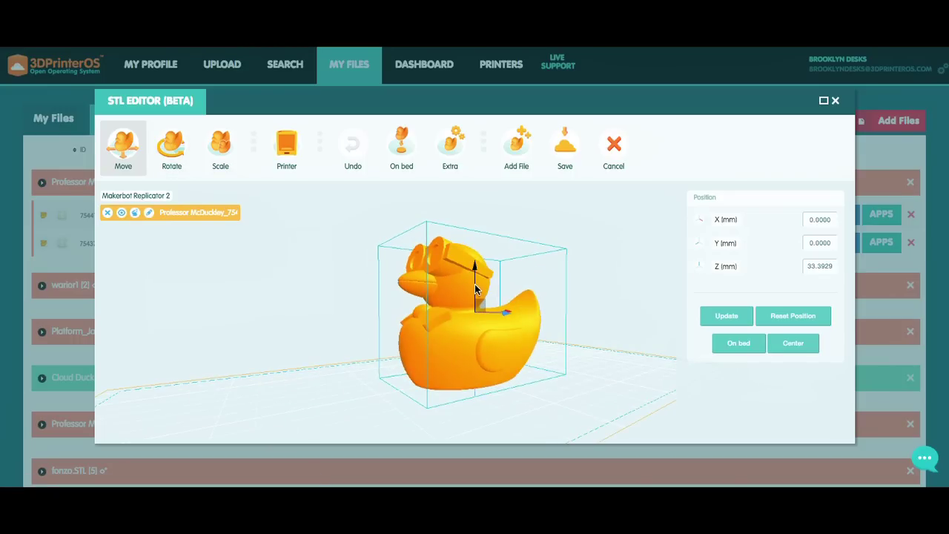
pyautogui.moveTo(476, 289); pyautogui.dragTo(476, 245)
pyautogui.click(393, 152)
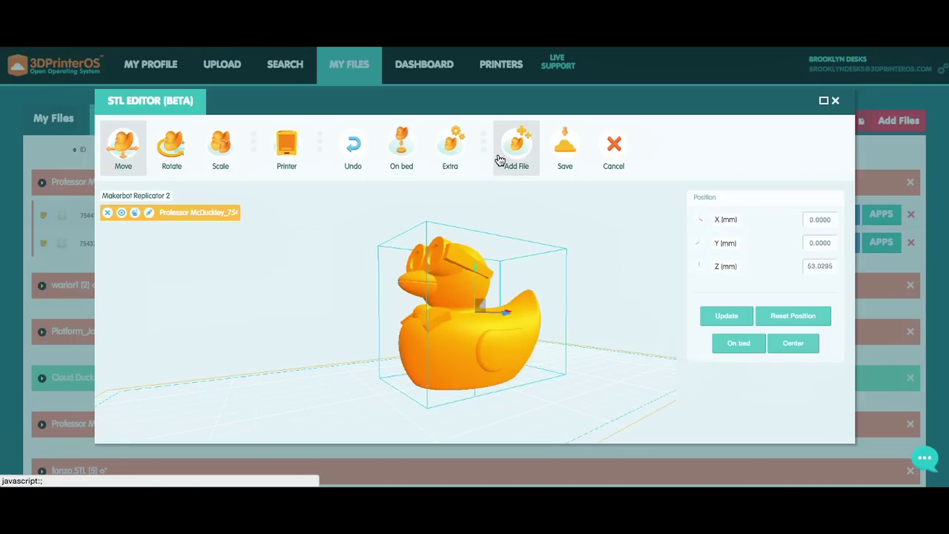
pyautogui.click(441, 161)
pyautogui.click(565, 153)
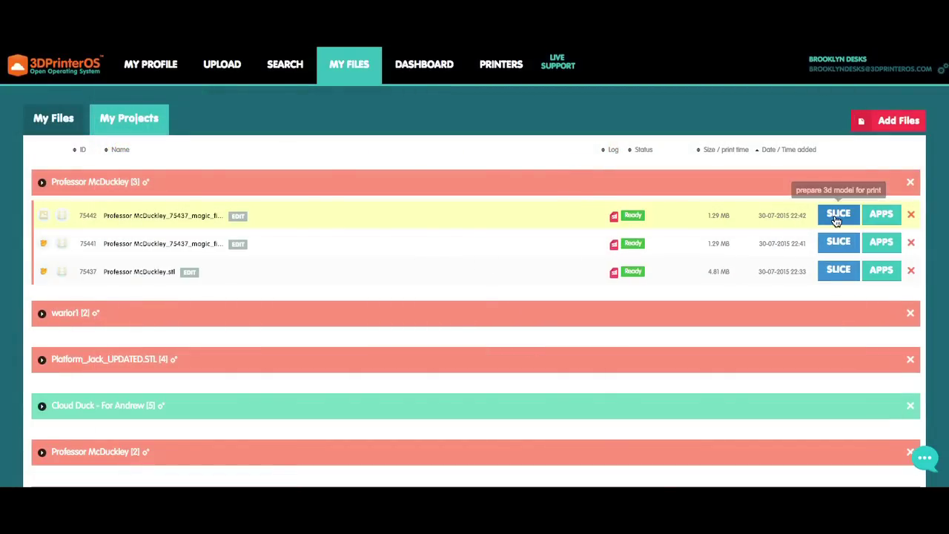
pyautogui.click(836, 217)
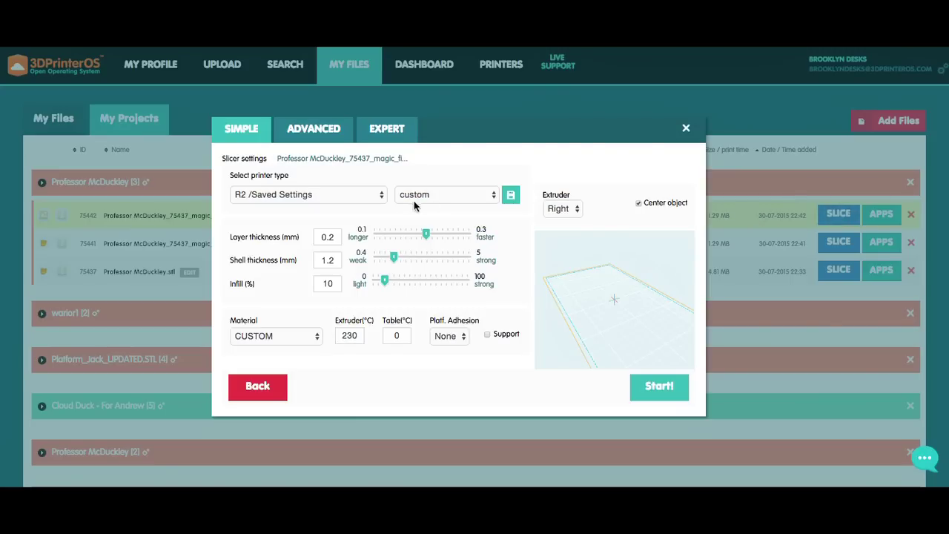
# Step: Slice the edited duck for the Makerbot Replicator 2 after checking the advanced settings
pyautogui.click(375, 199)
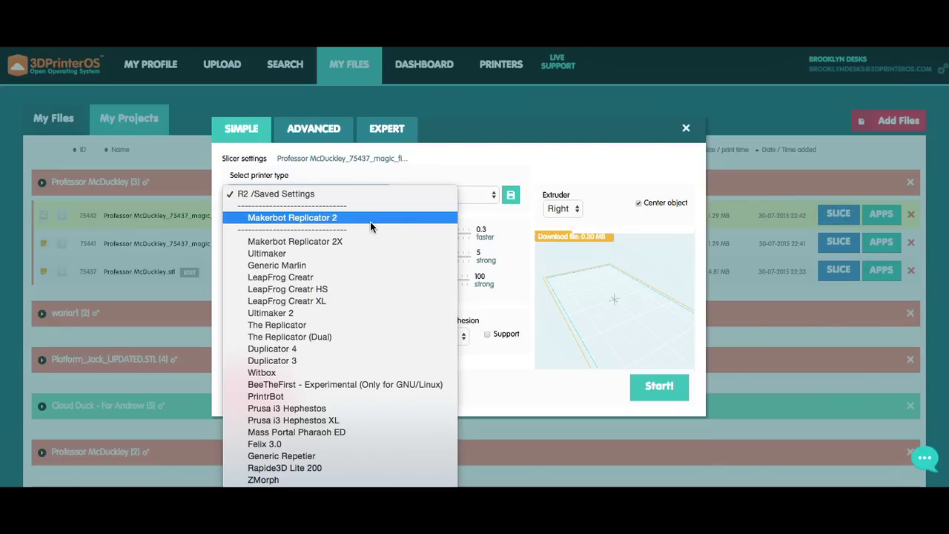
pyautogui.click(370, 218)
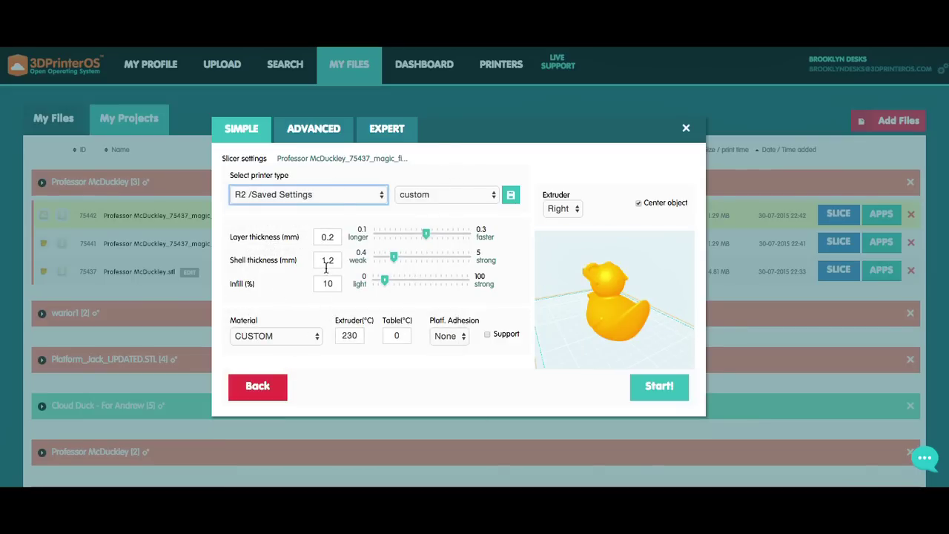
pyautogui.click(337, 139)
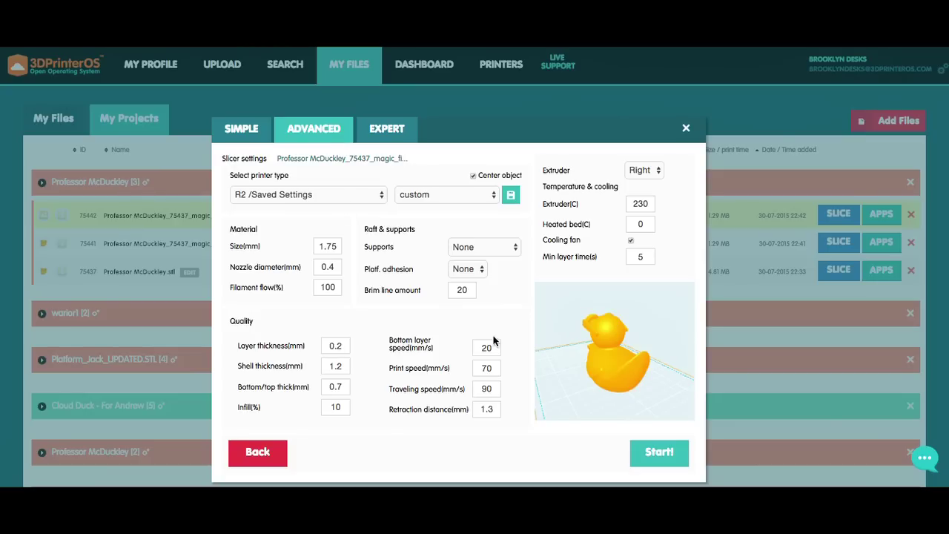
pyautogui.moveTo(638, 380); pyautogui.dragTo(682, 399)
pyautogui.click(660, 455)
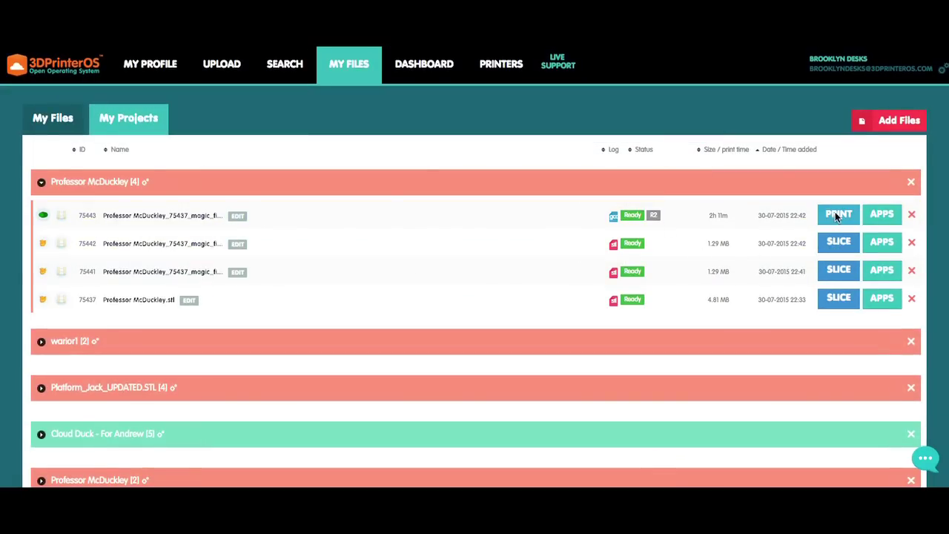
# Step: Print the sliced duck on BK Desks Rep 2 - Right Side after previewing its camera, running in background
pyautogui.click(836, 215)
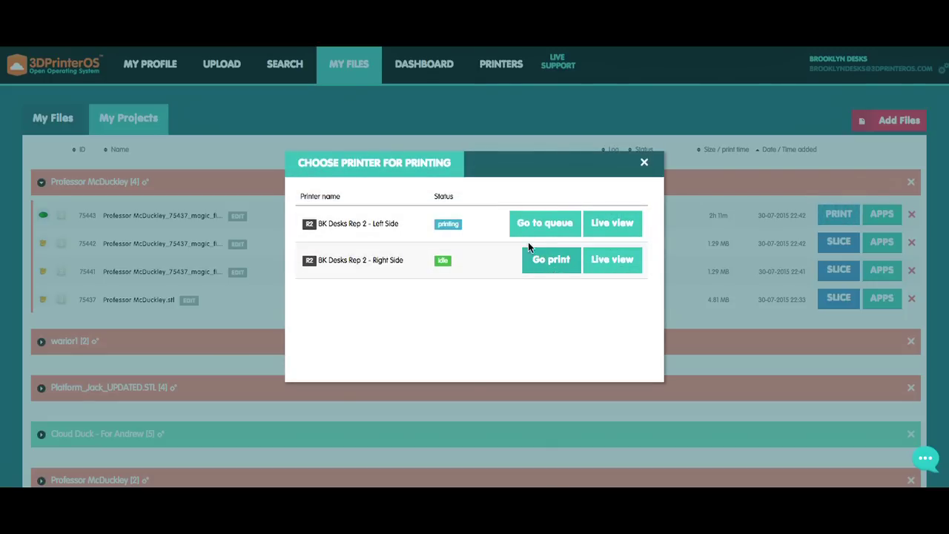
pyautogui.click(607, 270)
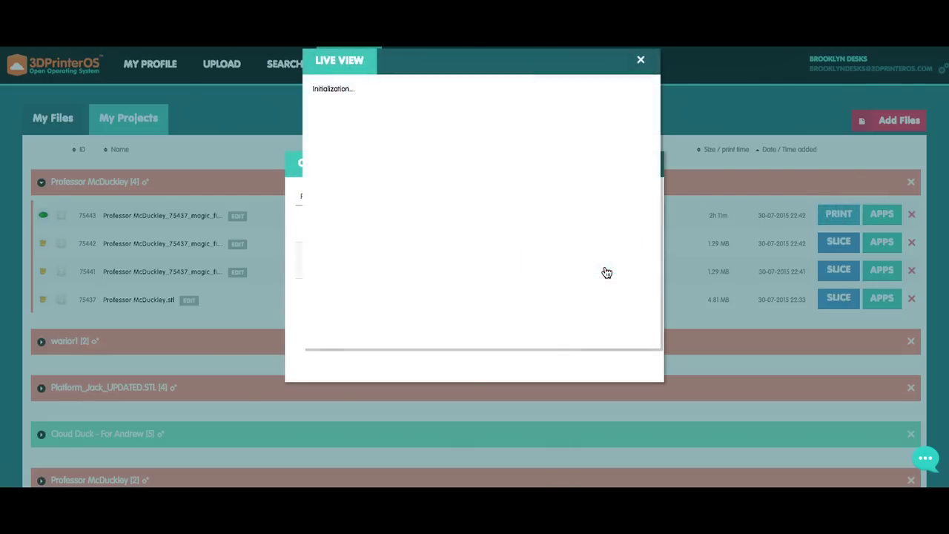
pyautogui.click(642, 62)
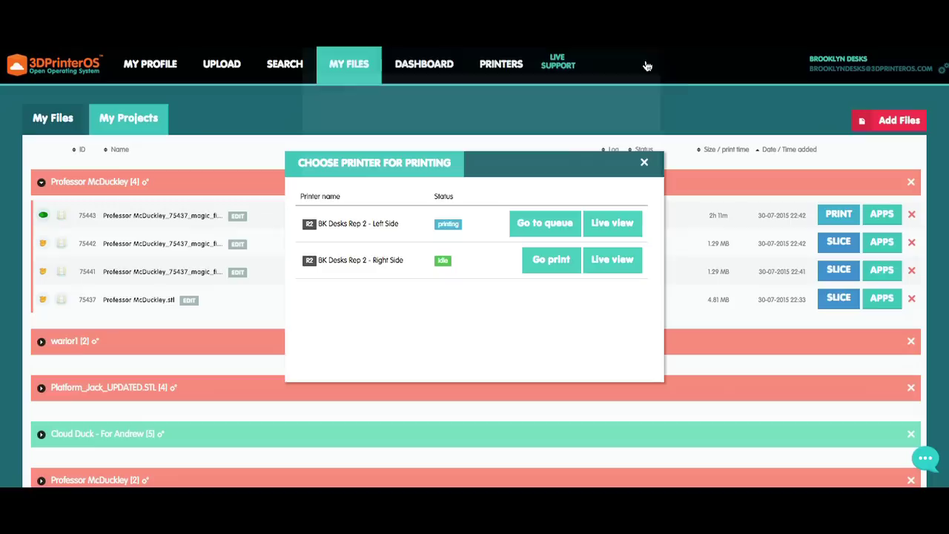
pyautogui.click(556, 261)
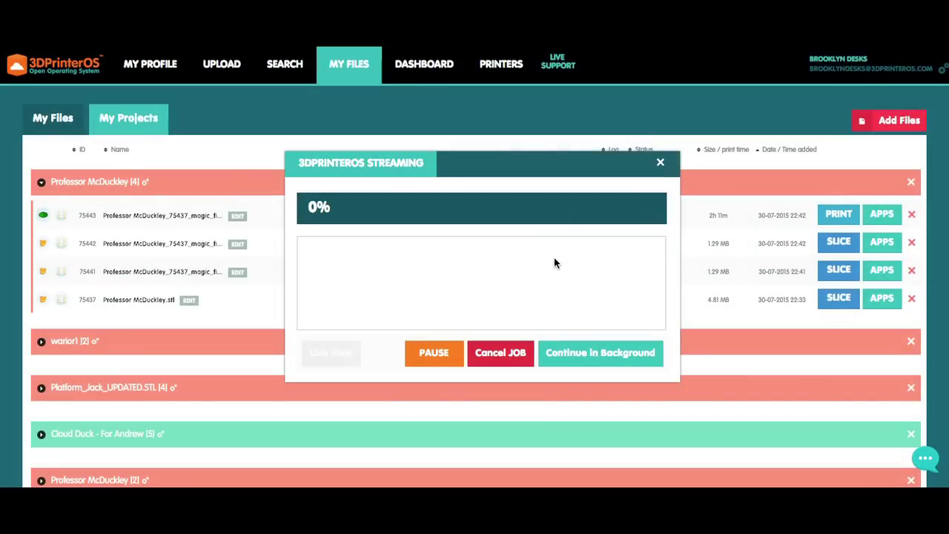
pyautogui.click(567, 353)
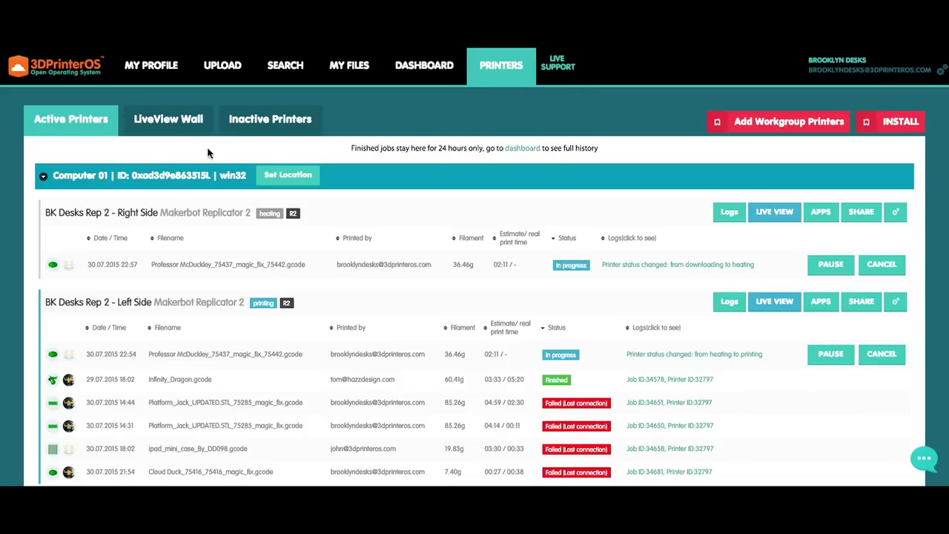
# Step: Review the LiveView Wall camera feeds and the duck print progress, then open live support chat
pyautogui.click(156, 127)
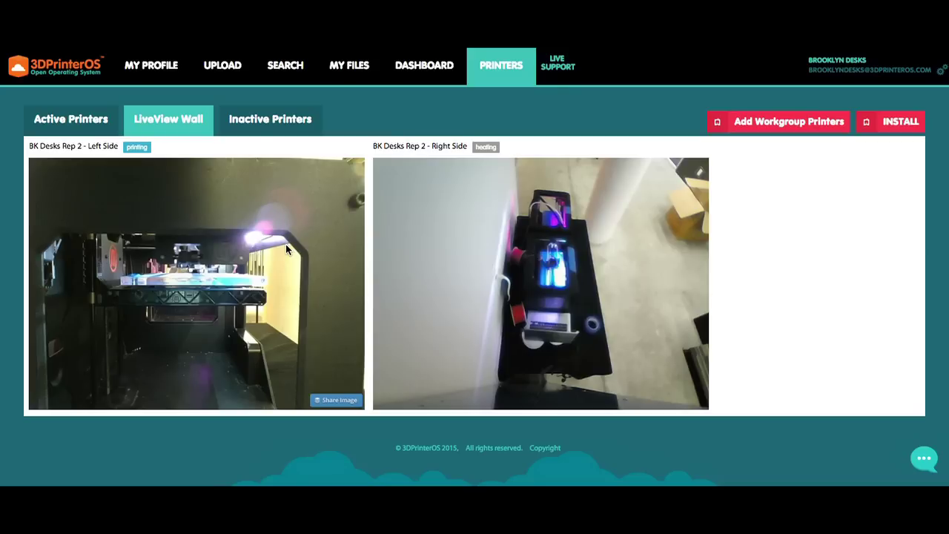
pyautogui.click(81, 119)
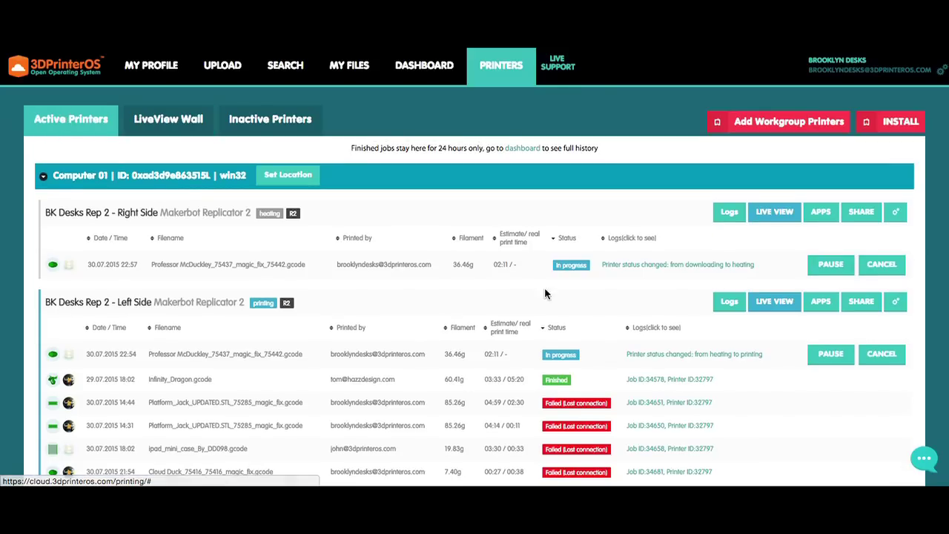
pyautogui.click(629, 266)
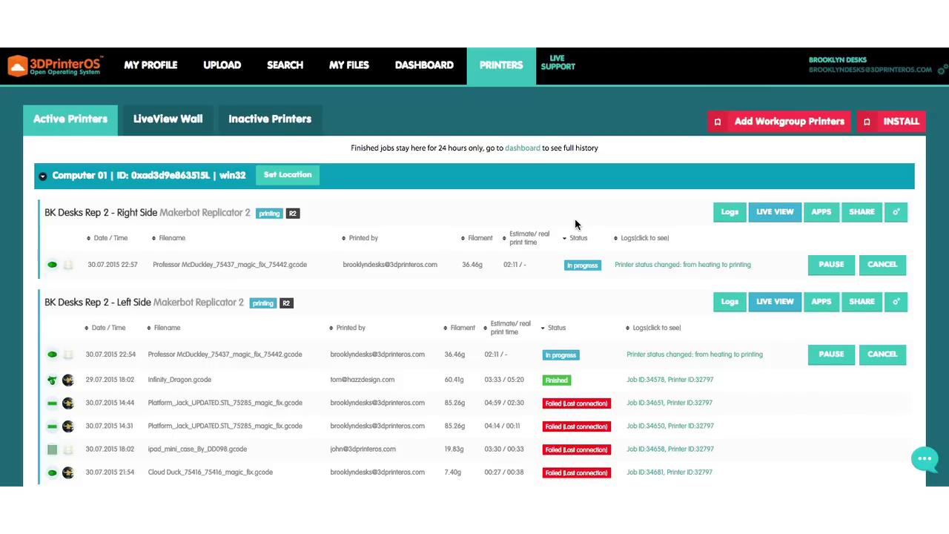
pyautogui.click(558, 73)
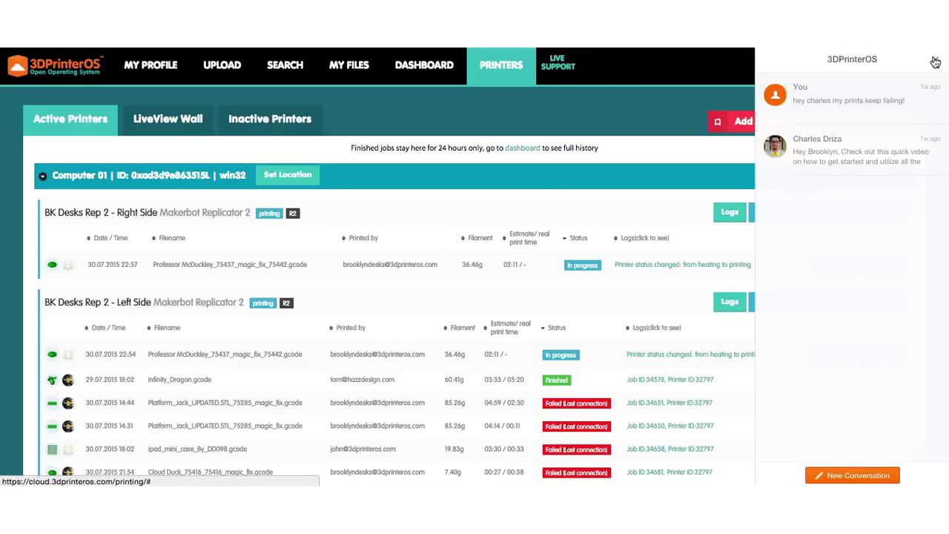